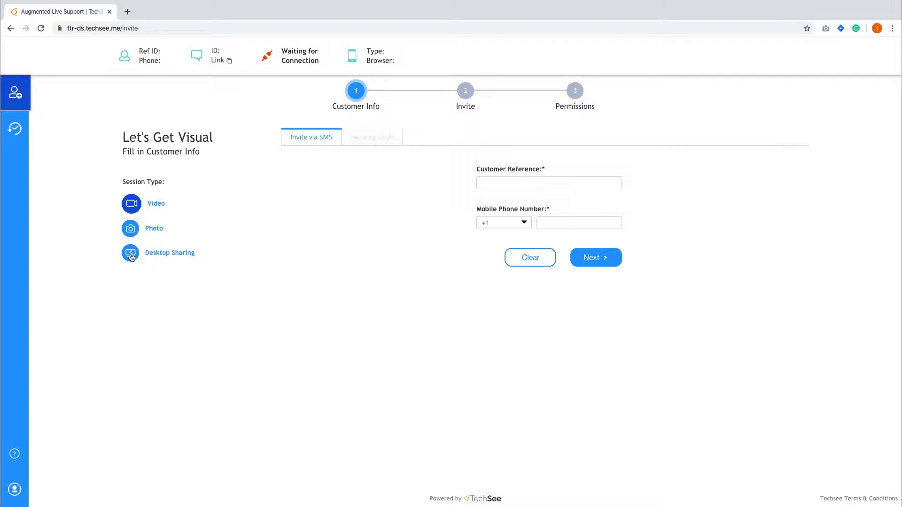
Step: Choose Desktop Sharing, pick the country code and saved mobile number, and generate the session code
{"action": "left_click", "coordinate": [131, 258]}
{"action": "type", "text": "1234567888"}
{"action": "left_click", "coordinate": [504, 223]}
{"action": "type", "text": "972"}
{"action": "left_click", "coordinate": [579, 223]}
{"action": "left_click", "coordinate": [560, 258]}
{"action": "left_click", "coordinate": [589, 263]}
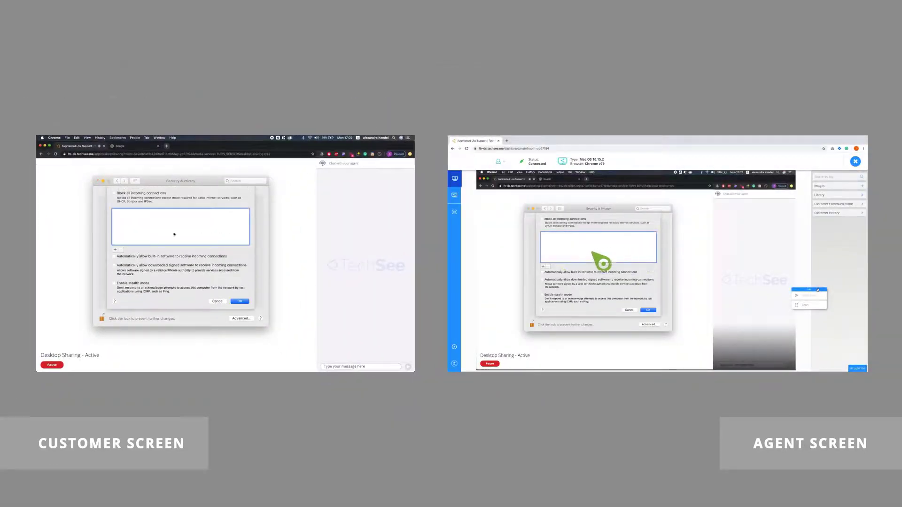
Step: Allow downloaded signed software in Firewall Options, confirm, then show the Sky channel list
{"action": "left_click", "coordinate": [544, 280]}
{"action": "left_click", "coordinate": [648, 310]}
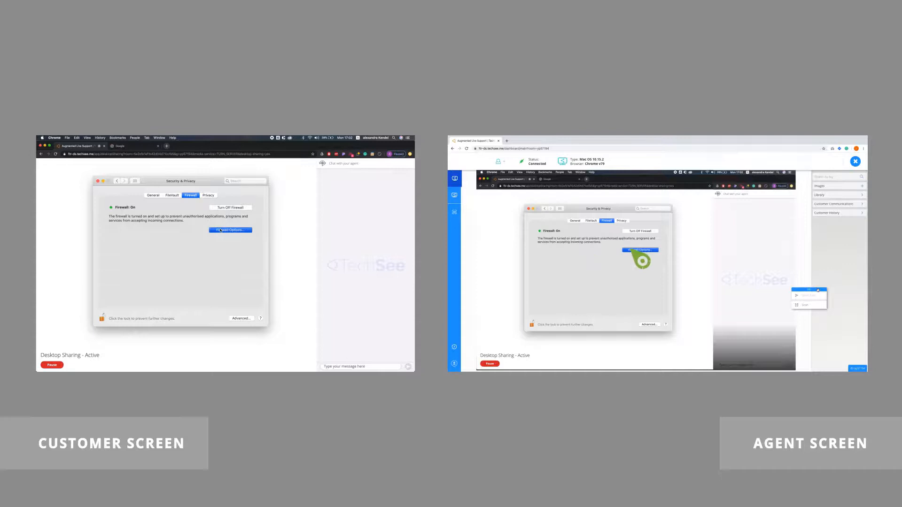
{"action": "left_click", "coordinate": [638, 251]}
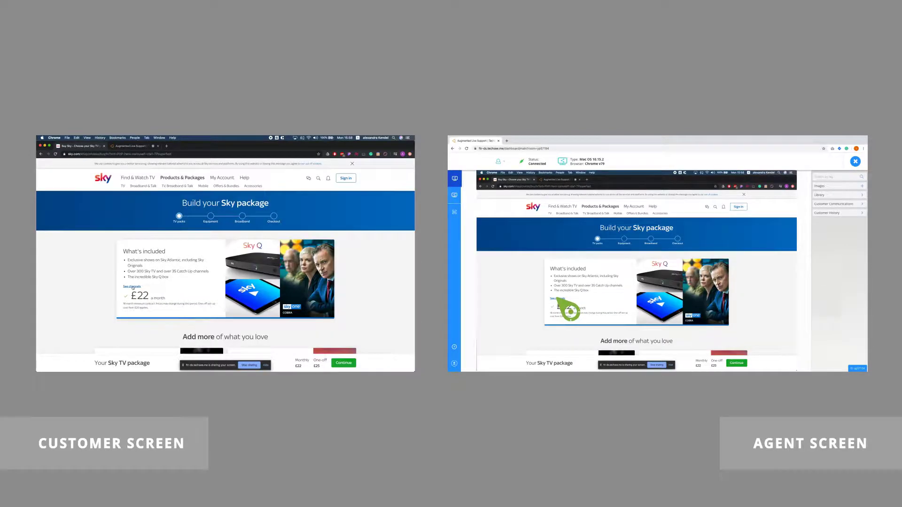
{"action": "left_click", "coordinate": [137, 289]}
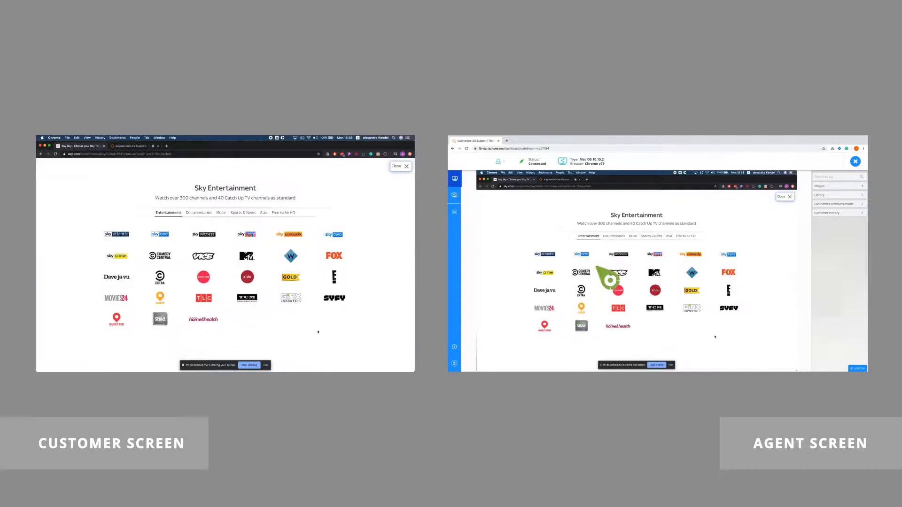
Step: Capture the VICE channel tile and send the image to the customer's screen
{"action": "left_click", "coordinate": [611, 275]}
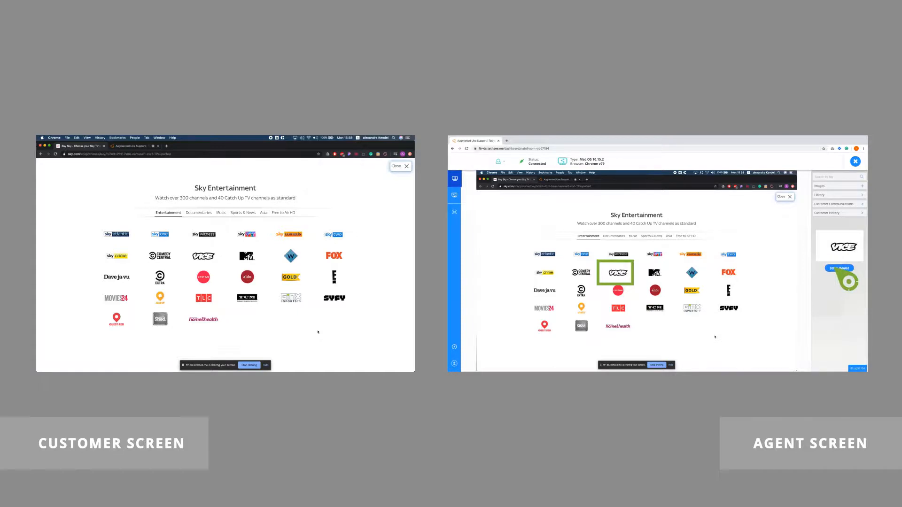
{"action": "left_click", "coordinate": [838, 269]}
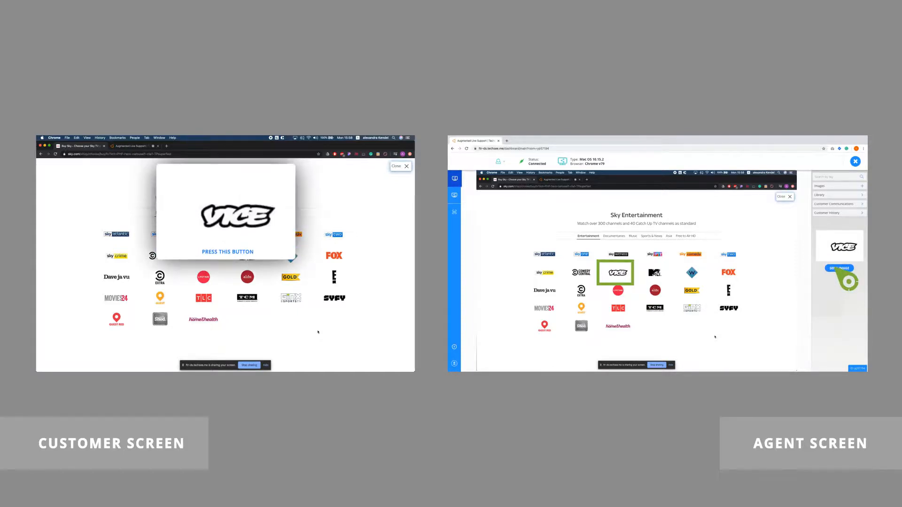